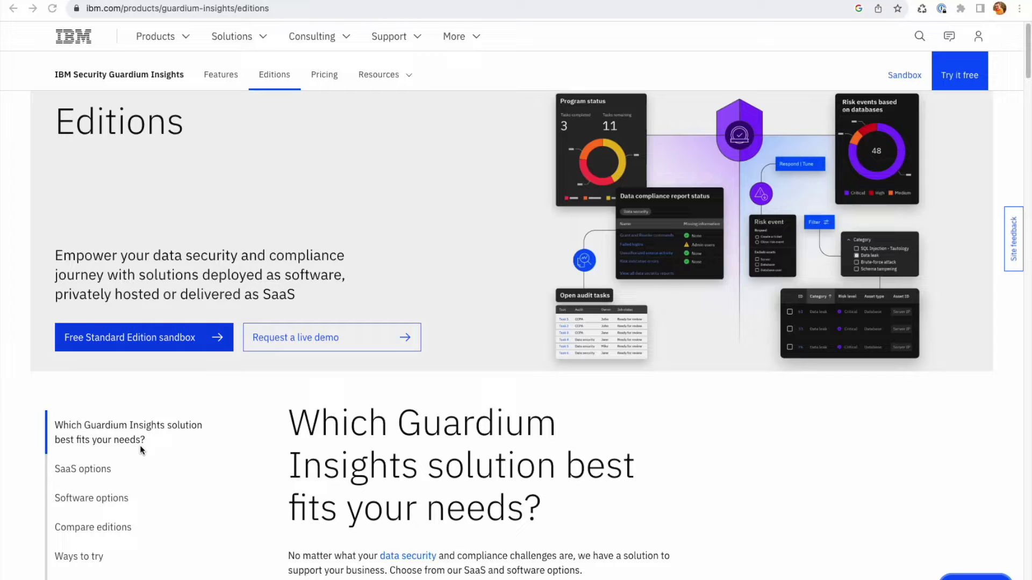
# Step: Jump to the edition comparison table from the left sidebar
pyautogui.click(105, 527)
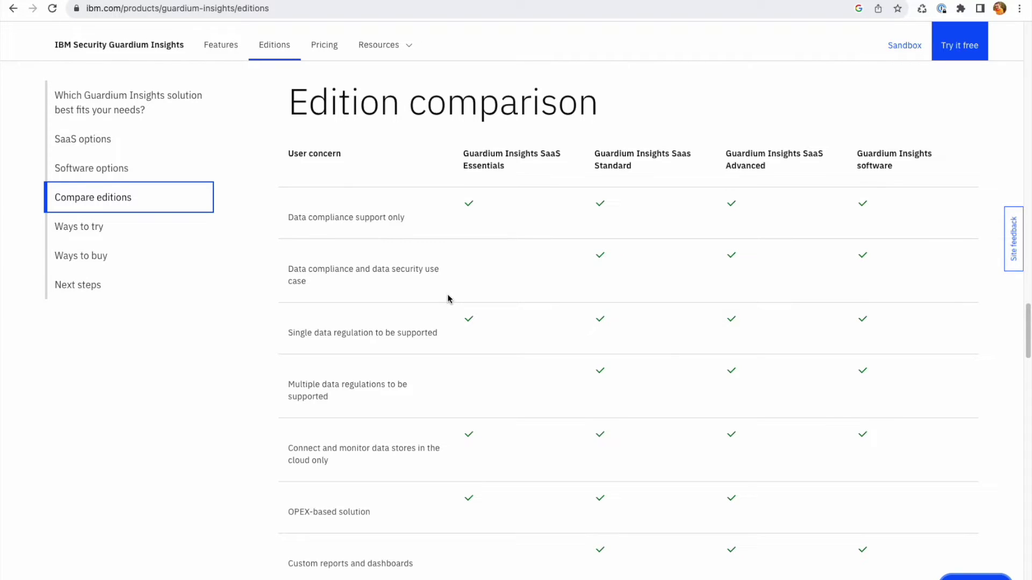
pyautogui.scroll(-4, 452, 293)
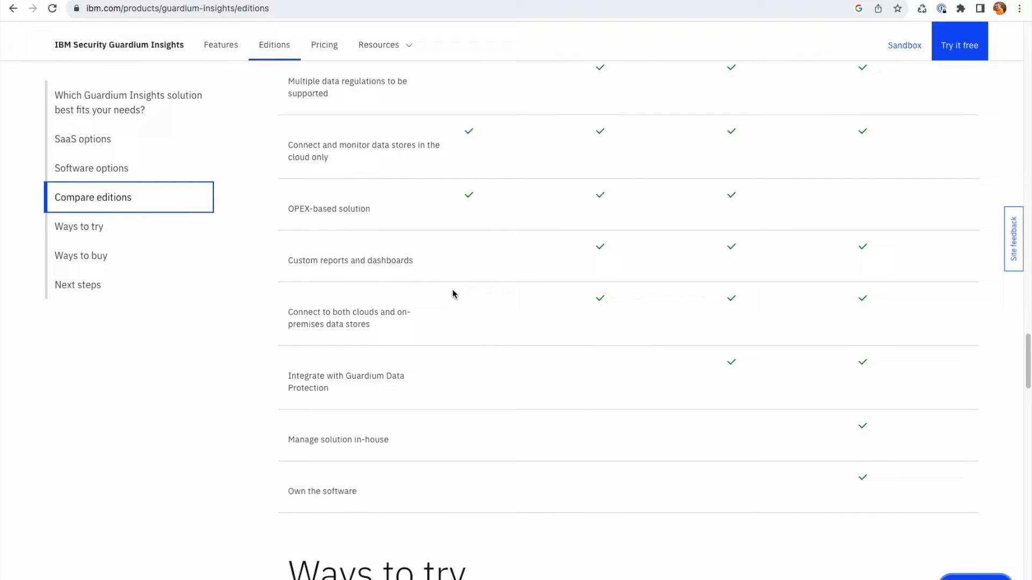
pyautogui.scroll(-1, 454, 292)
pyautogui.scroll(-2, 453, 291)
pyautogui.scroll(-1, 454, 296)
pyautogui.scroll(-1, 454, 295)
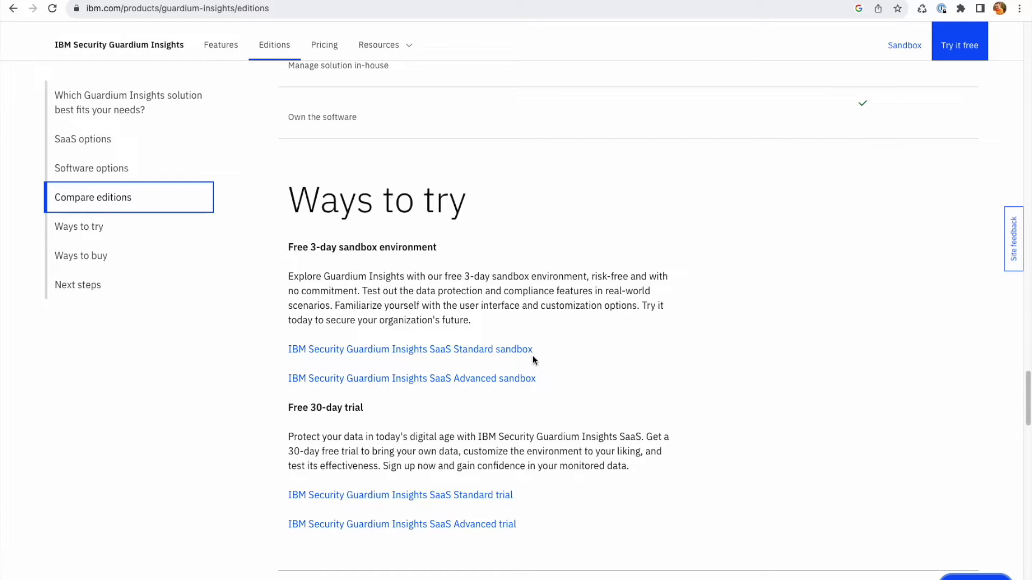
# Step: Start the Standard edition sandbox sign-up and log in with an existing IBM account
pyautogui.click(453, 350)
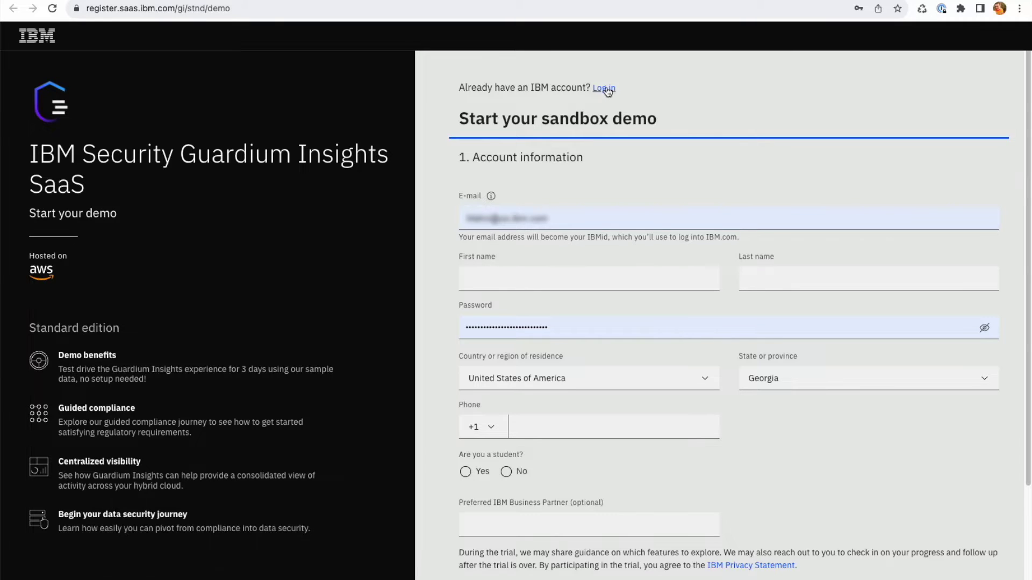
pyautogui.click(607, 90)
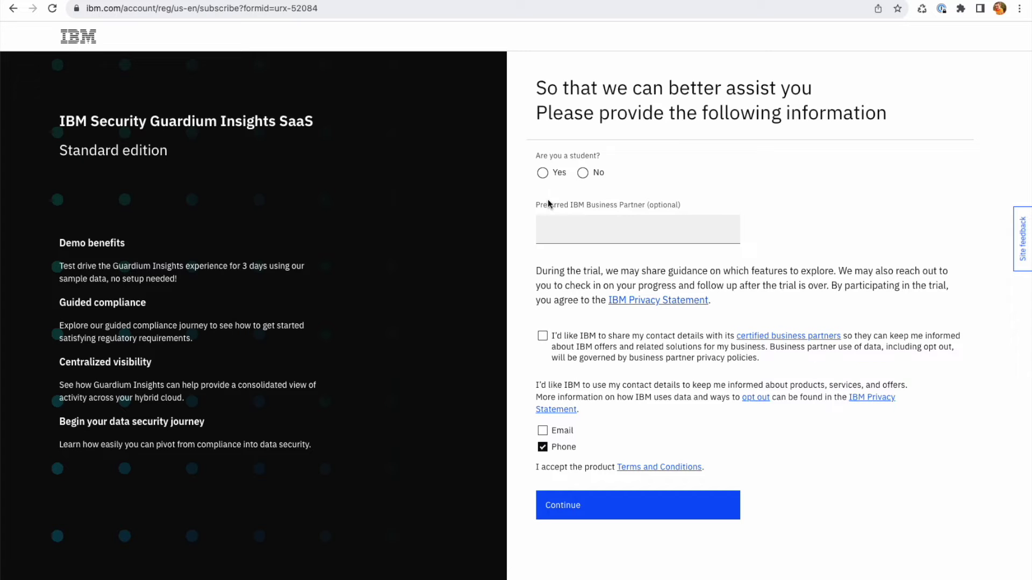
# Step: Answer No to student, decline phone contact, and submit the profile form
pyautogui.click(587, 178)
pyautogui.click(542, 447)
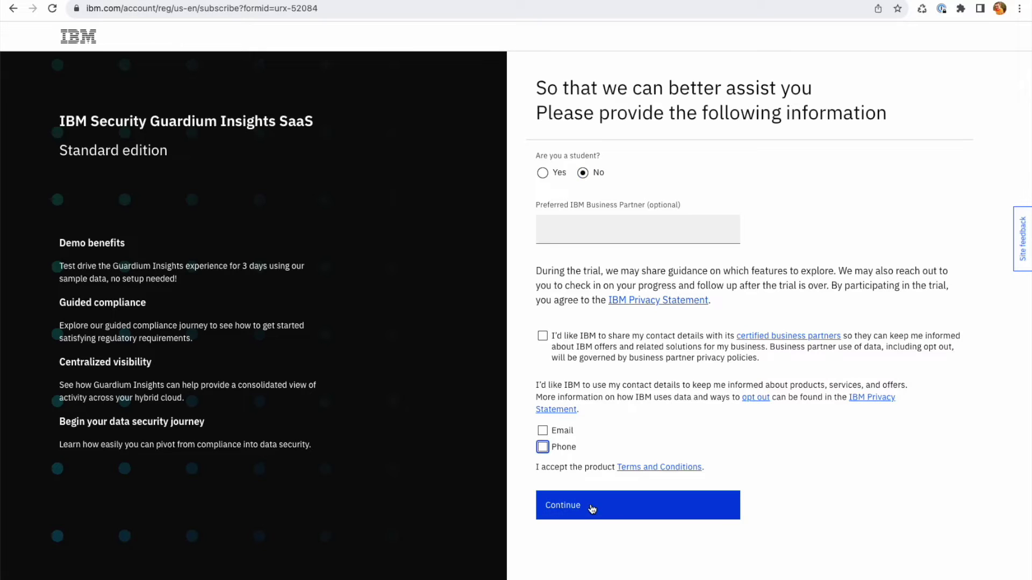
pyautogui.click(591, 506)
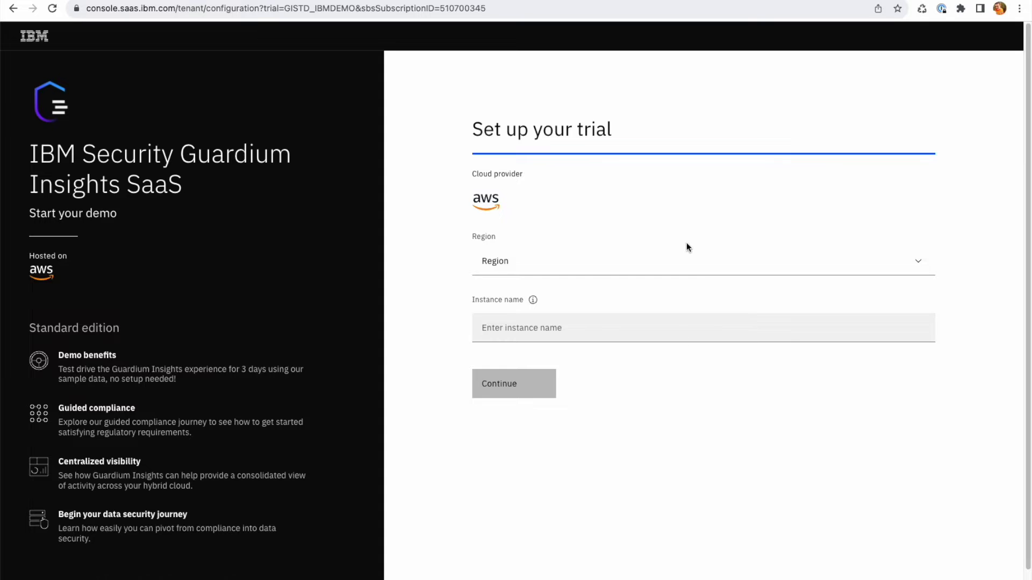
# Step: Choose region N. Virginia (us-east-1) and name the instance josh-standard
pyautogui.click(684, 256)
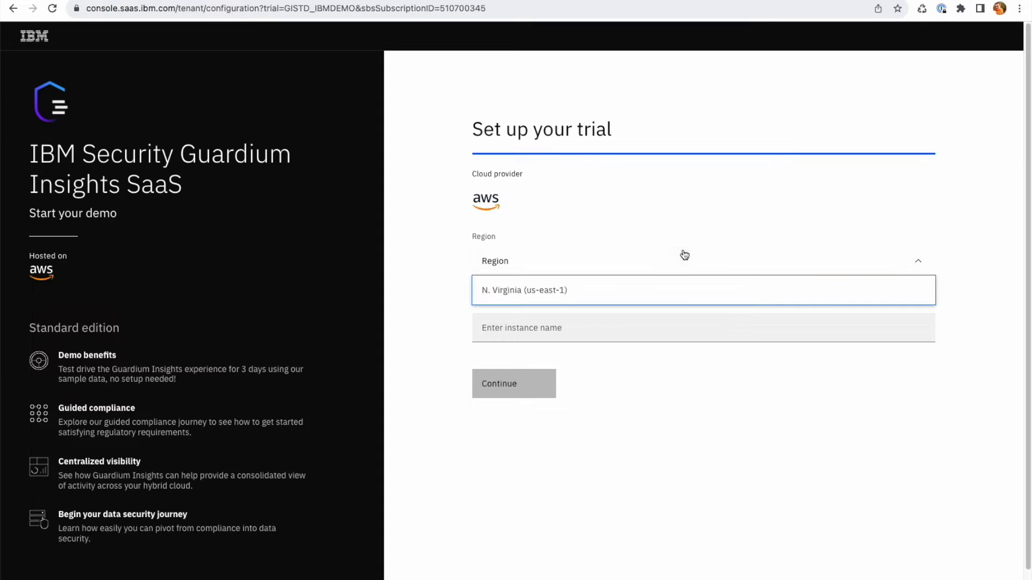
pyautogui.click(553, 292)
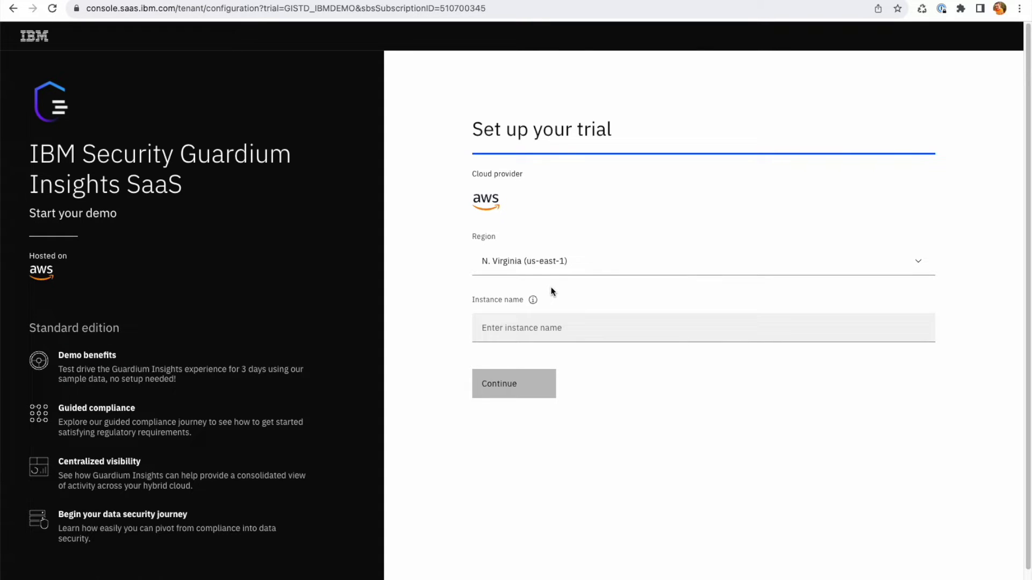
pyautogui.click(546, 327)
pyautogui.click(541, 334)
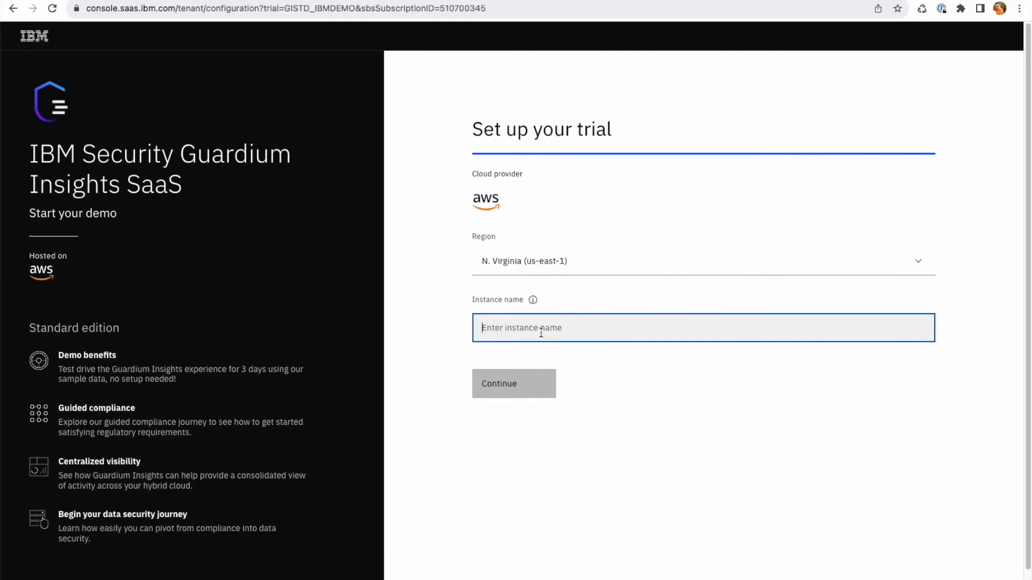
pyautogui.write('losh')
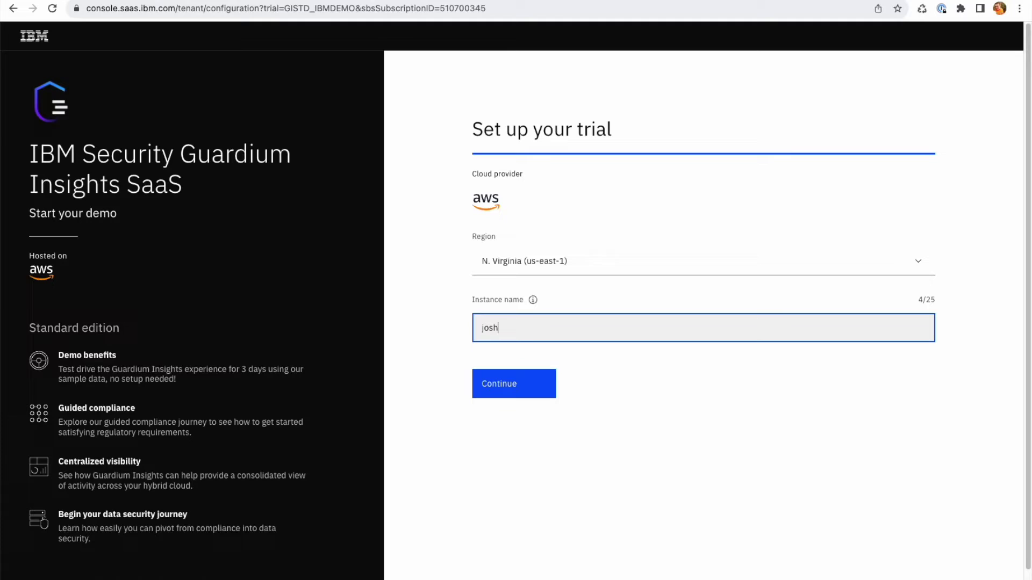
pyautogui.write('standar')
pyautogui.write('d')
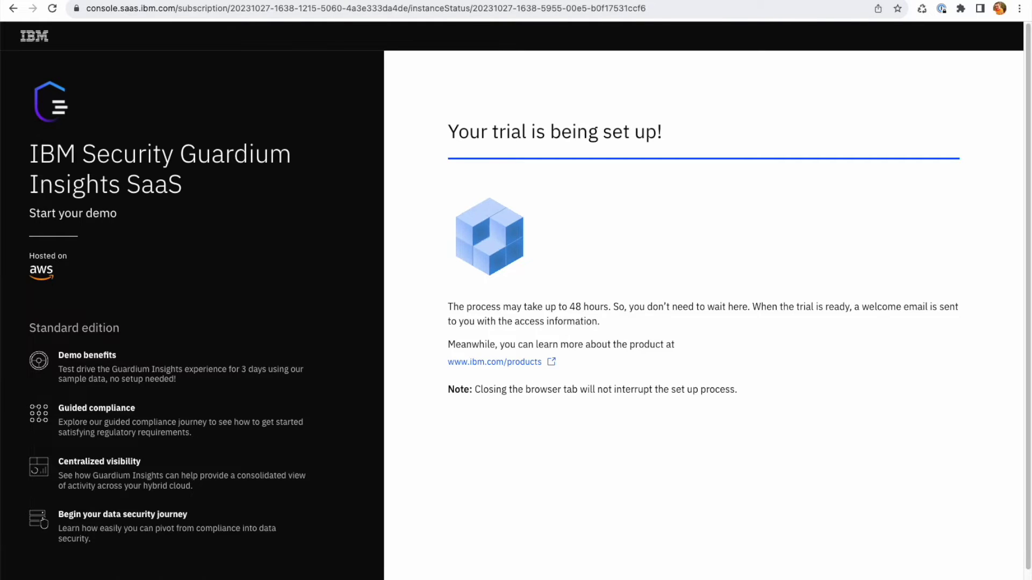
# Step: Load Outlook in a new tab and open the IBM SaaS demo email under Other
pyautogui.hotkey('ctrl', 't')
pyautogui.write('out')
pyautogui.press('Return')
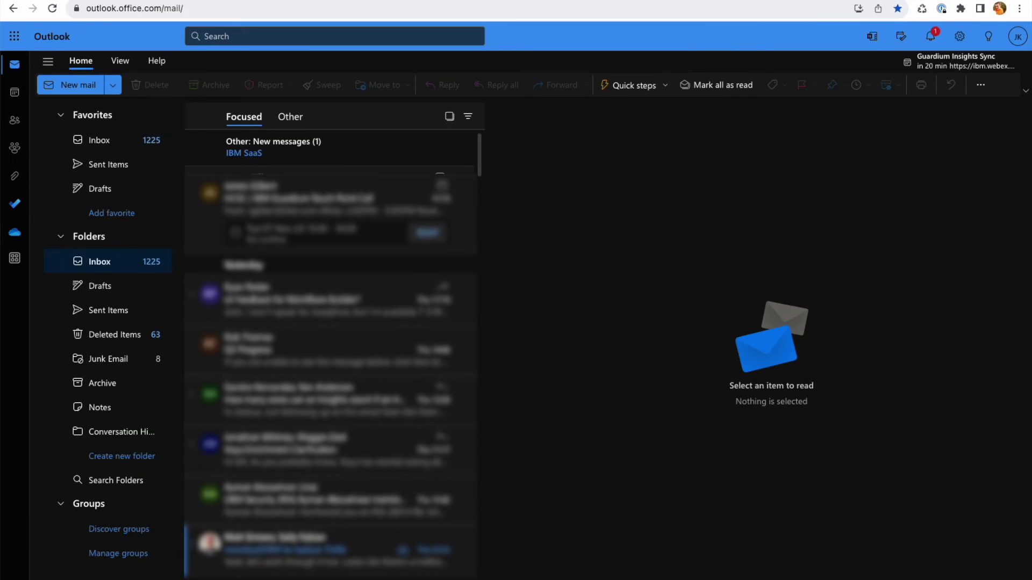
pyautogui.click(268, 142)
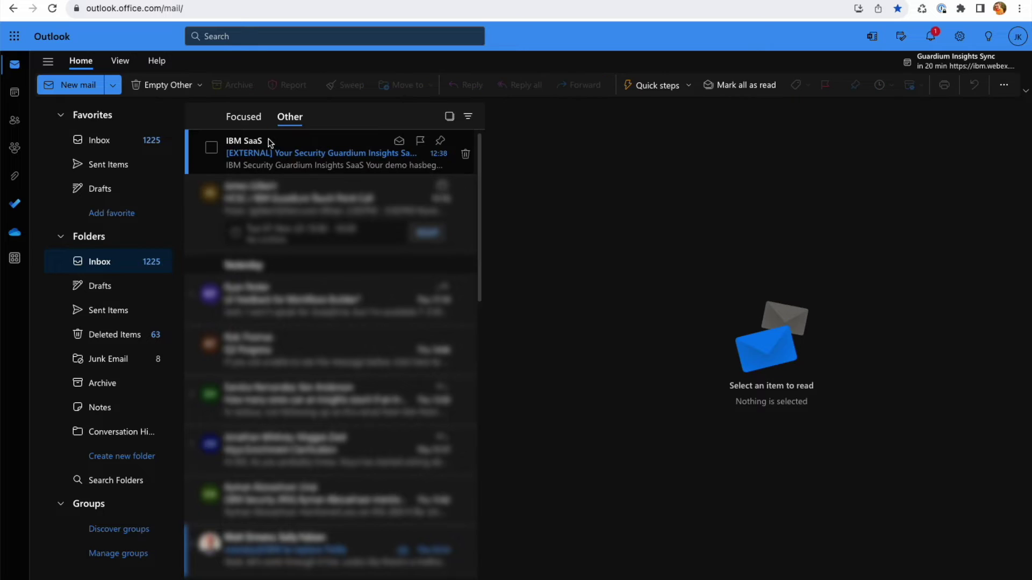
pyautogui.click(329, 158)
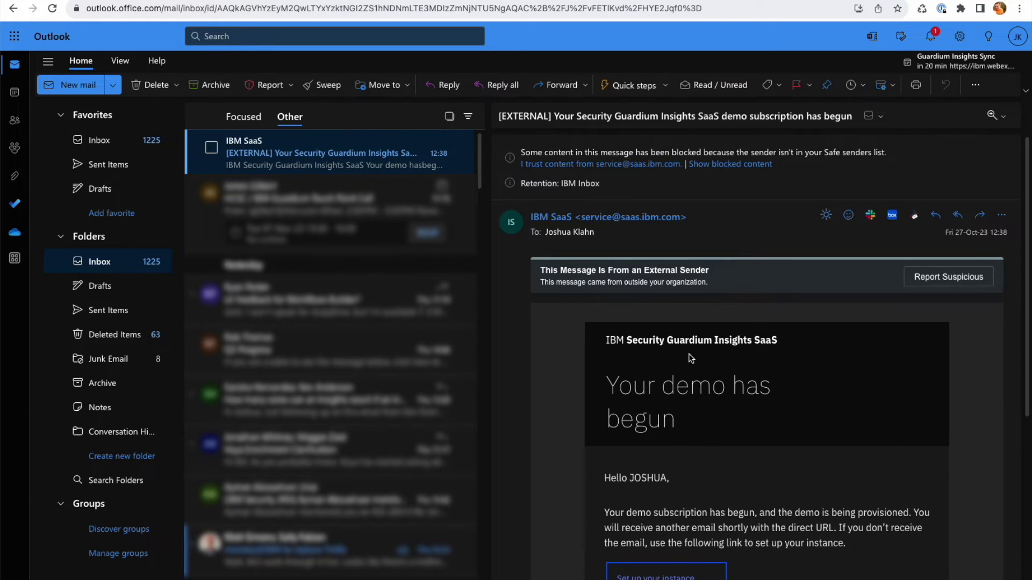
pyautogui.scroll(-2, 691, 354)
pyautogui.scroll(-1, 694, 363)
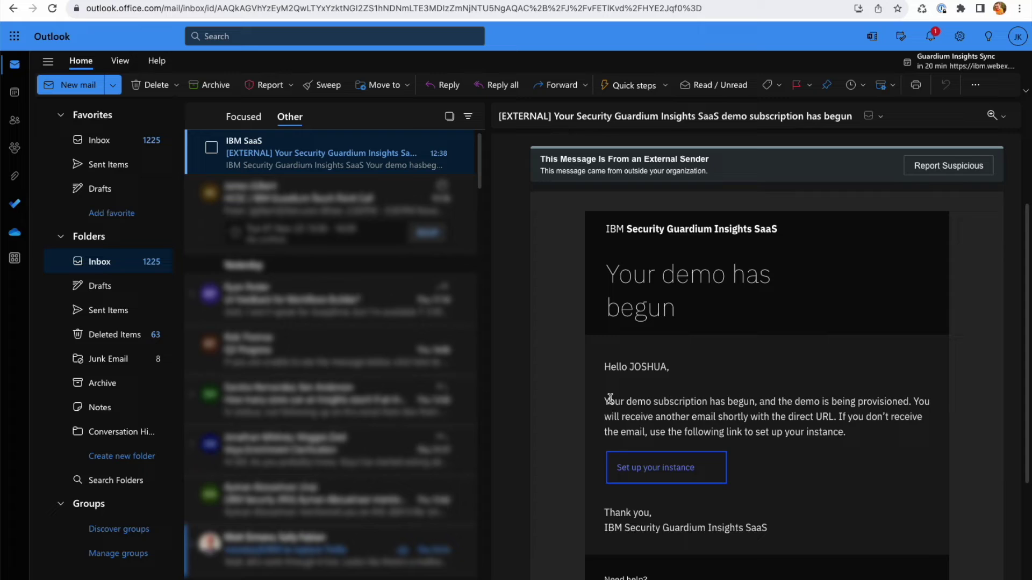
# Step: Follow the email's Set up your instance link to the IBM SaaS Console subscriptions
pyautogui.moveTo(846, 402); pyautogui.dragTo(890, 403)
pyautogui.click(806, 464)
pyautogui.click(682, 472)
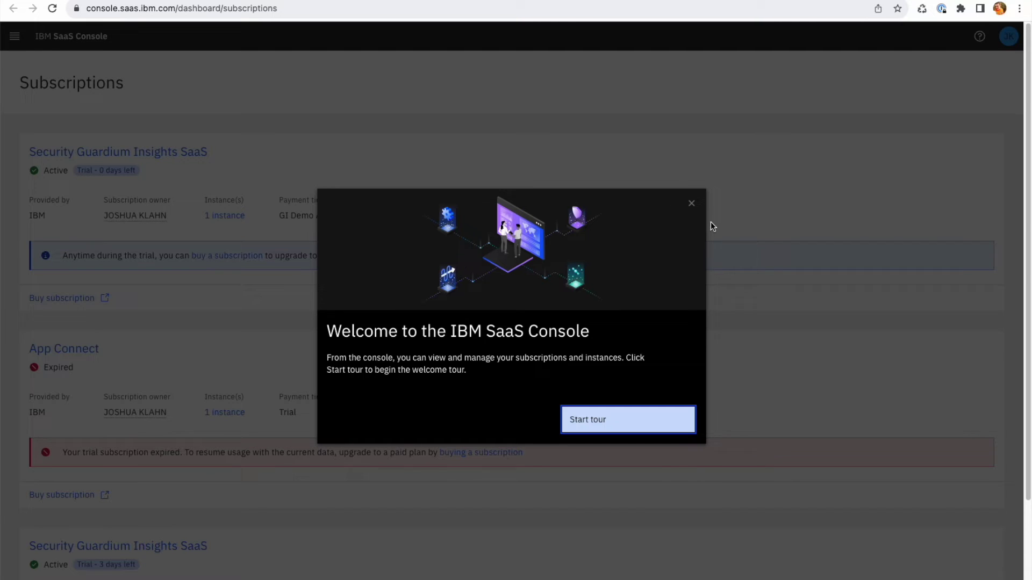
# Step: Dismiss the welcome tour and view the GI Demo Standard Guardium Insights subscription's instance
pyautogui.click(692, 205)
pyautogui.scroll(-2, 599, 314)
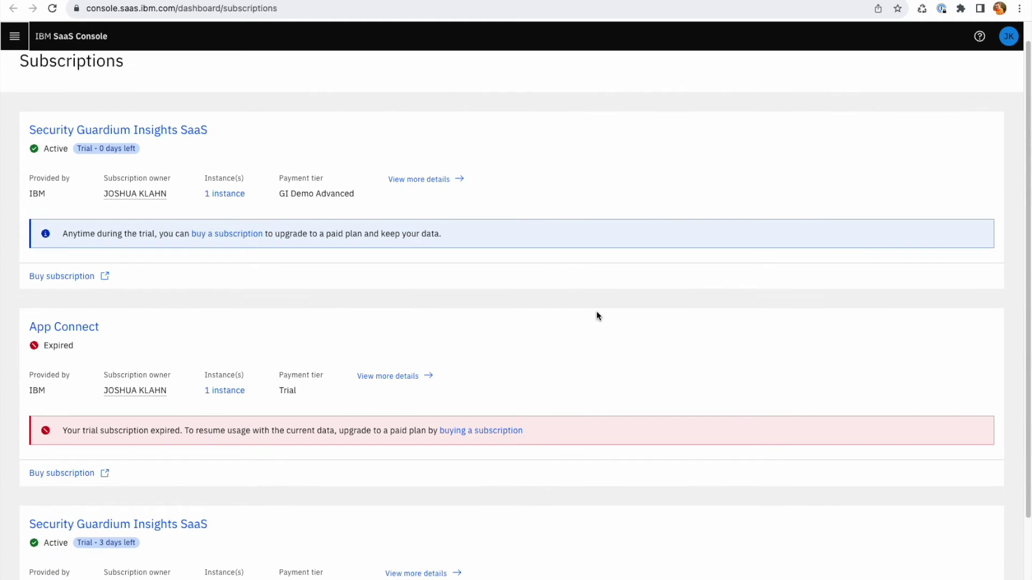
pyautogui.scroll(-3, 561, 370)
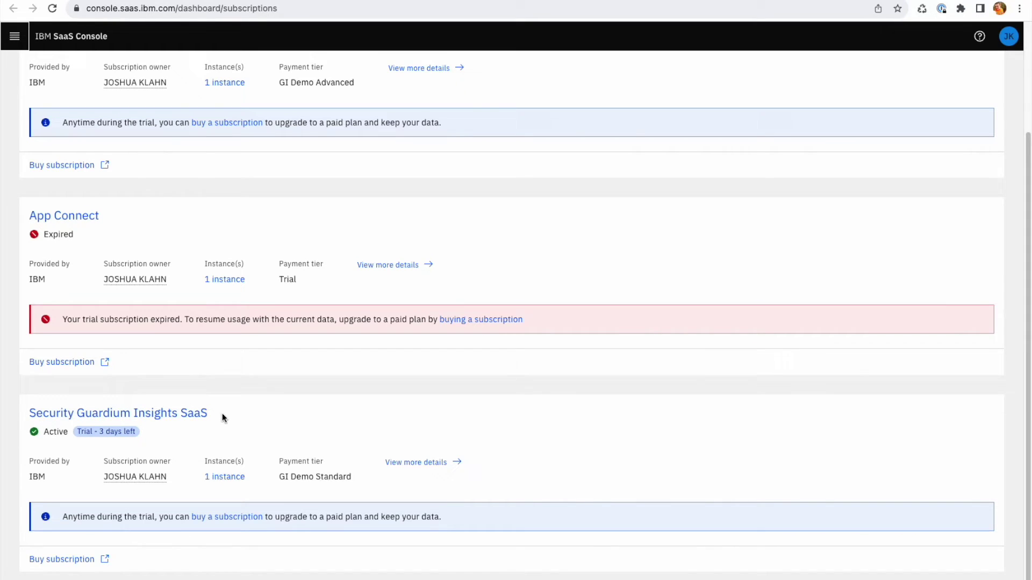
pyautogui.moveTo(345, 477)
pyautogui.mouseDown()
pyautogui.moveTo(276, 482)
pyautogui.moveTo(347, 477)
pyautogui.moveTo(293, 477)
pyautogui.mouseUp()
pyautogui.click(352, 476)
pyautogui.click(292, 477)
pyautogui.click(226, 480)
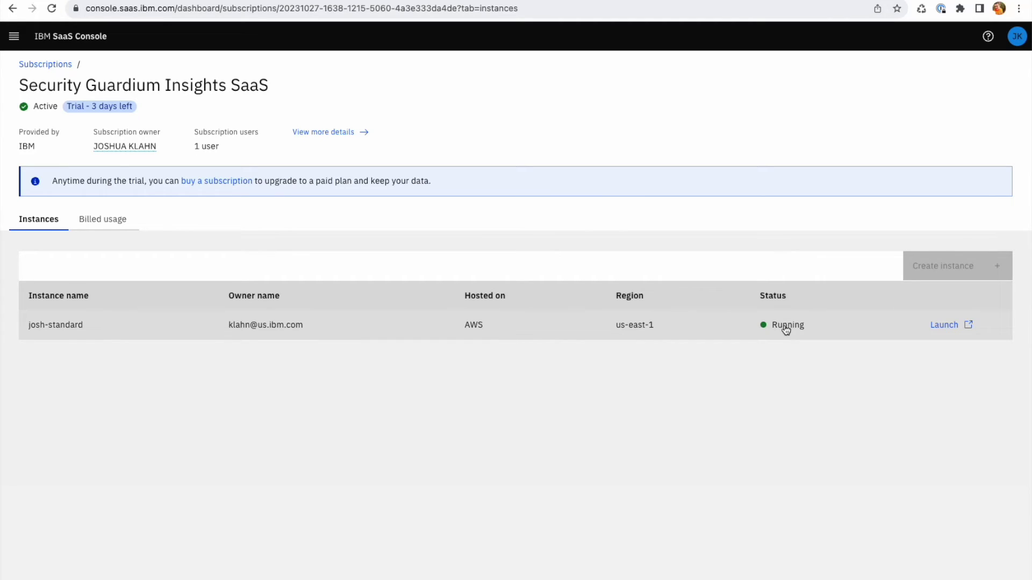
# Step: Launch the running josh-standard instance into the Guardium Insights interactive demo
pyautogui.click(952, 333)
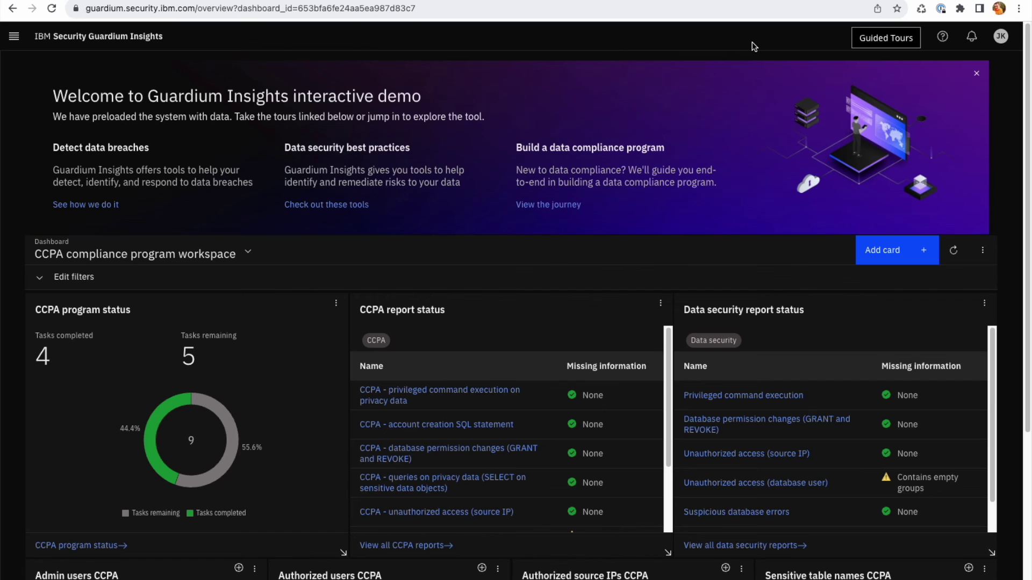
pyautogui.click(1000, 39)
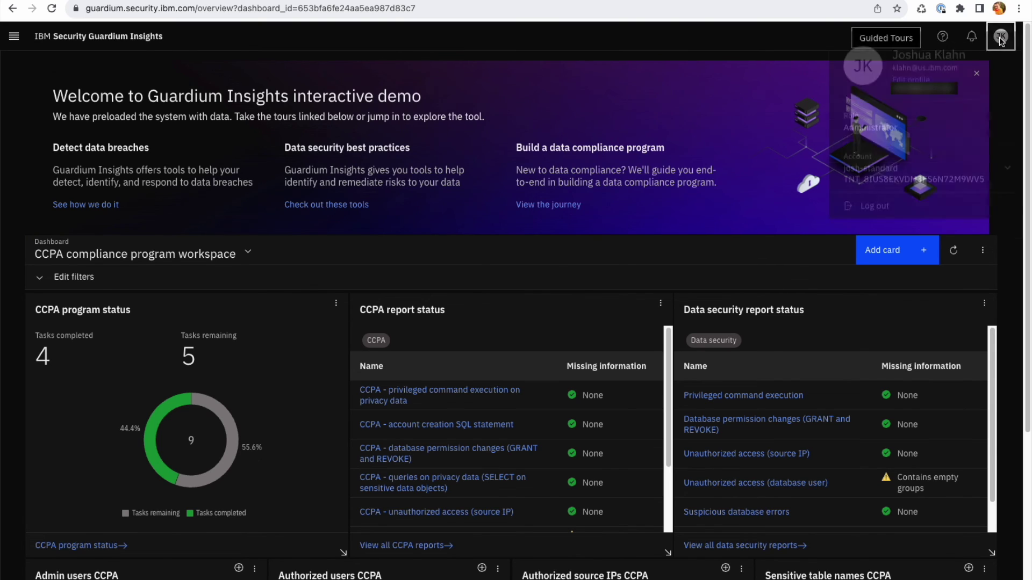
pyautogui.click(1003, 191)
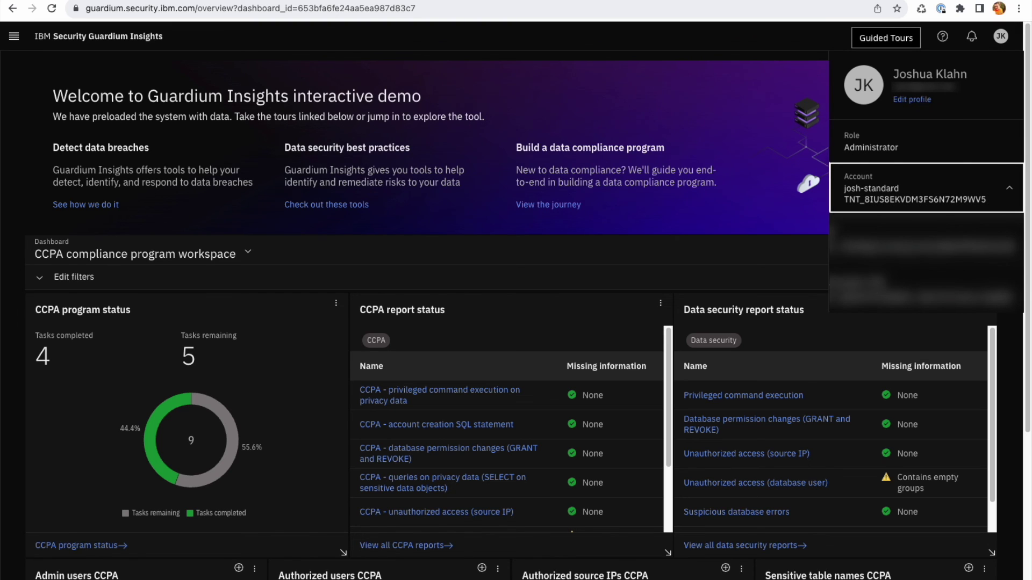
pyautogui.click(762, 47)
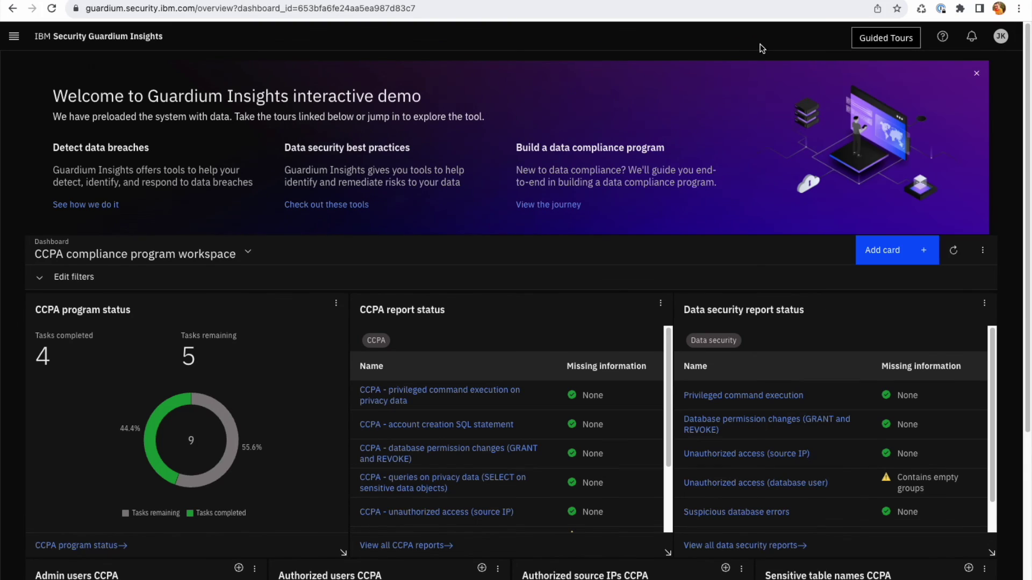